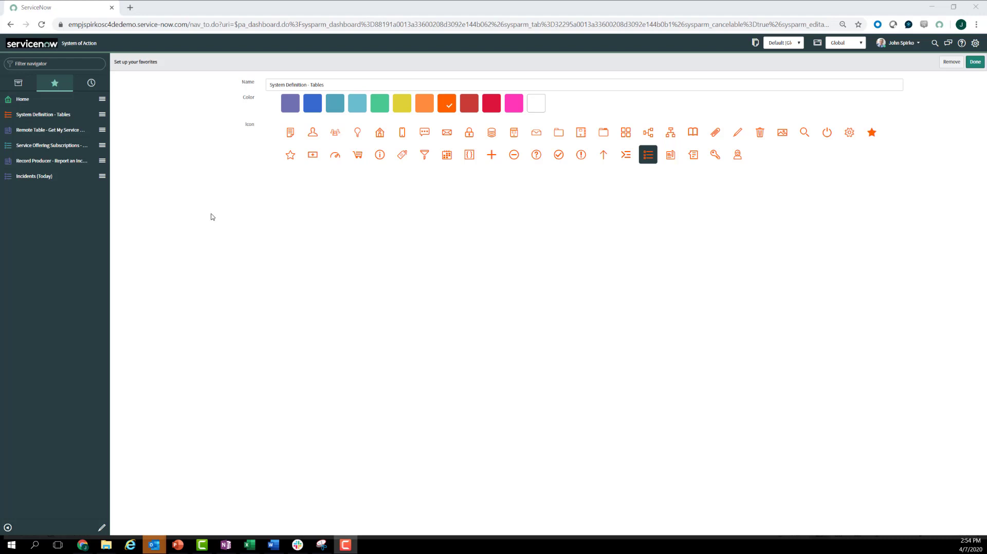
# Leave favourite editing and open the Service Offering Subscriptions table definition from System Definition - Tables
pyautogui.click(45, 116)
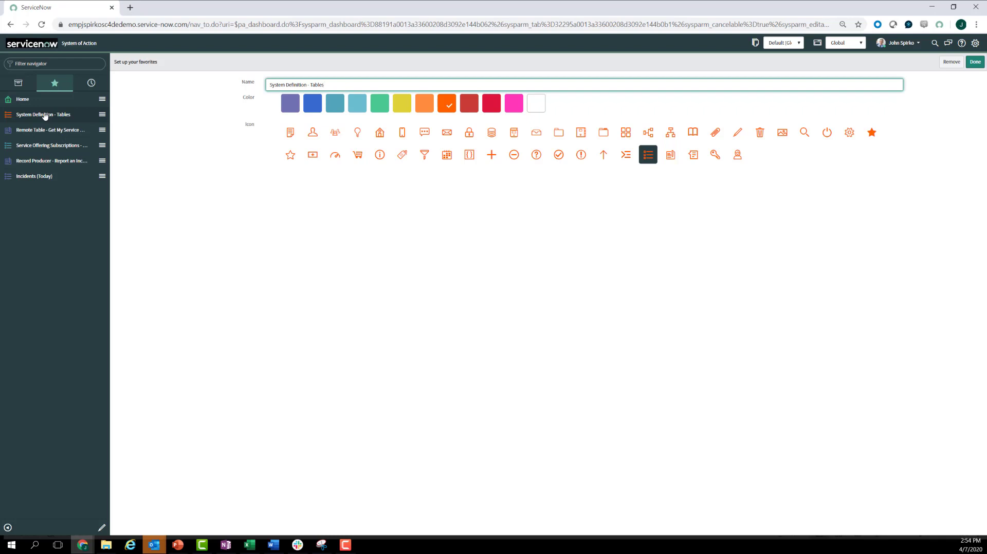
pyautogui.click(101, 528)
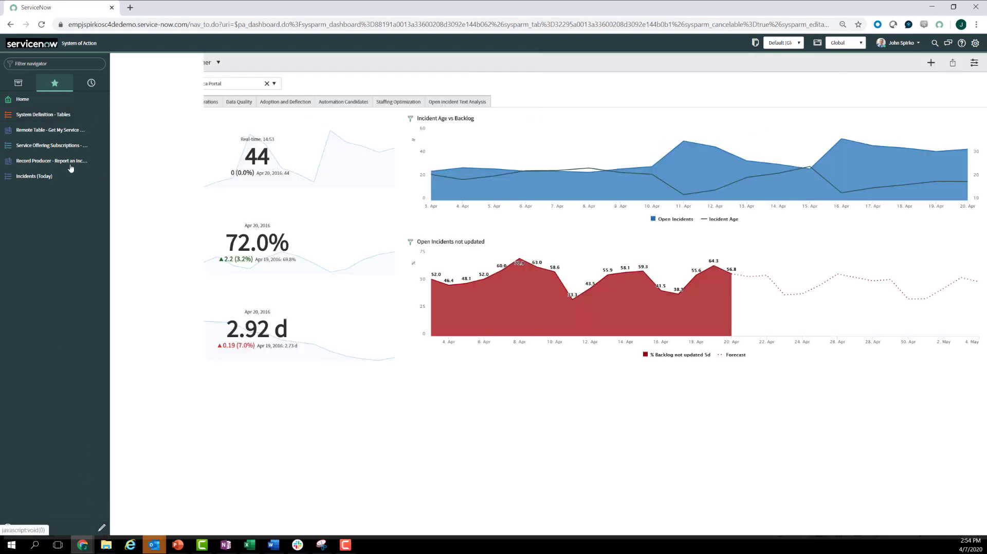
pyautogui.click(47, 116)
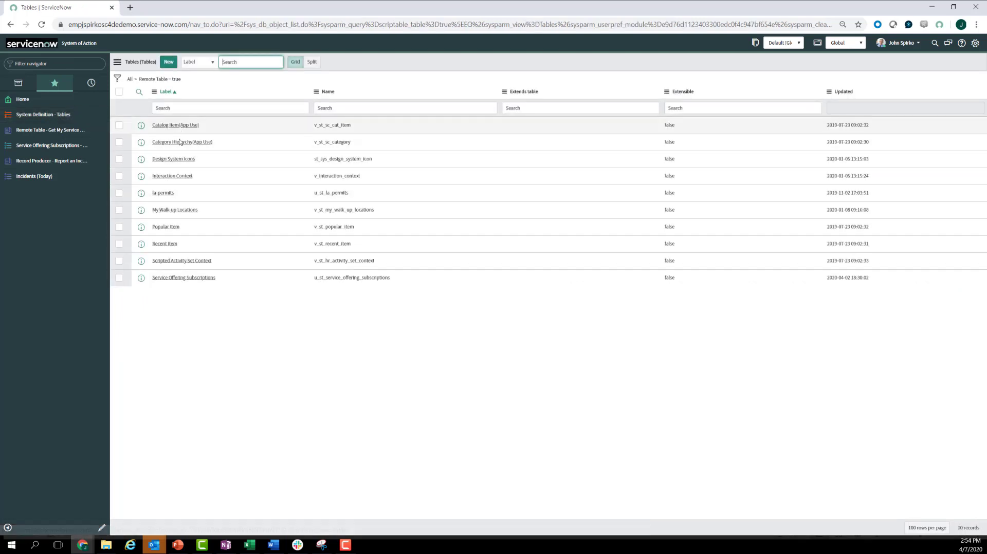
pyautogui.click(175, 277)
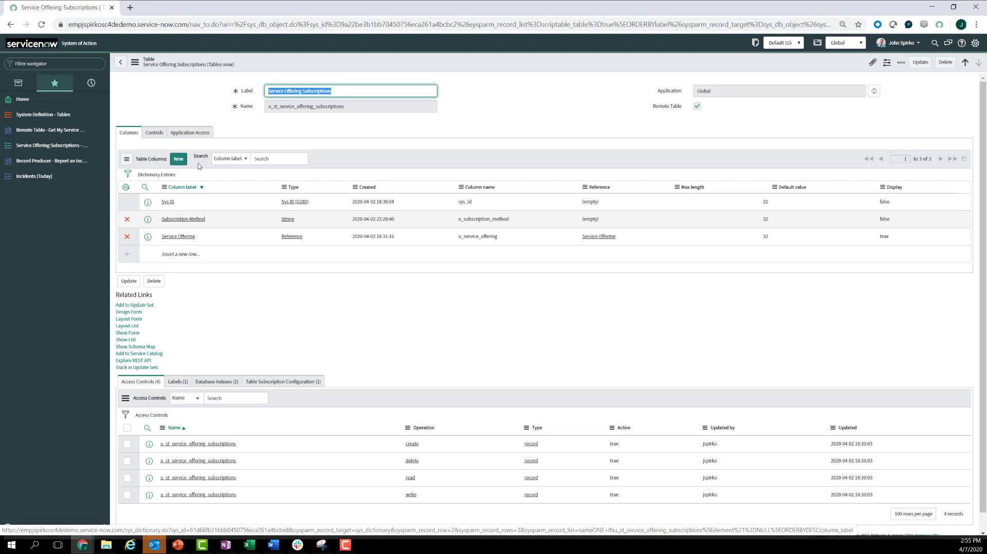
# Open the Get My Service Offering Subscriptions remote table and read its script, highlighting the for-loop
pyautogui.click(38, 135)
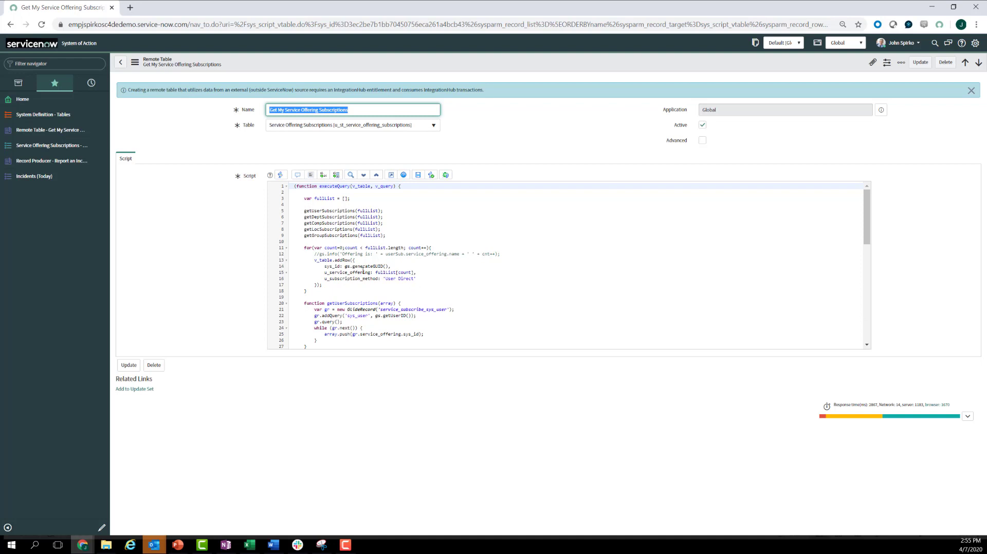
pyautogui.moveTo(303, 248); pyautogui.dragTo(319, 294)
pyautogui.scroll(-1, 349, 308)
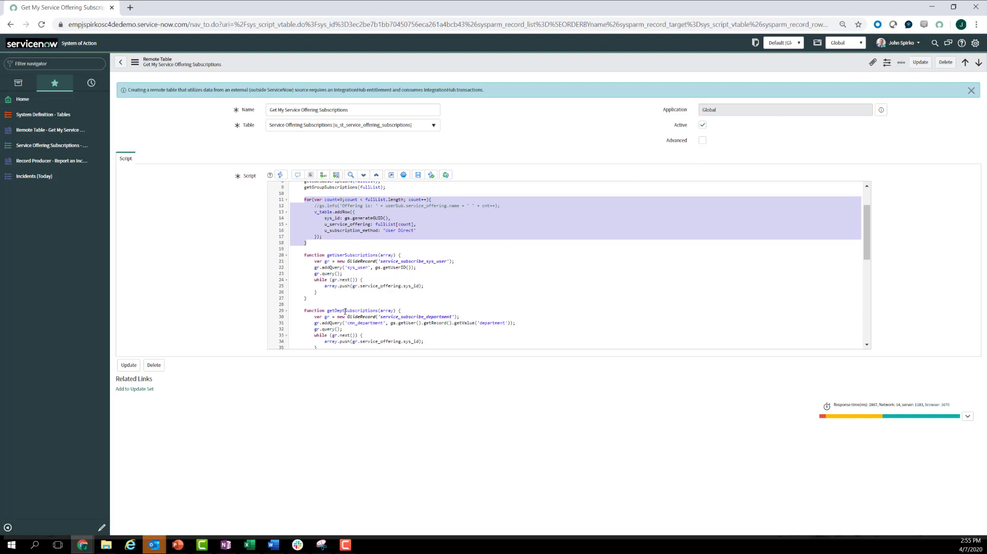
pyautogui.scroll(-3, 345, 311)
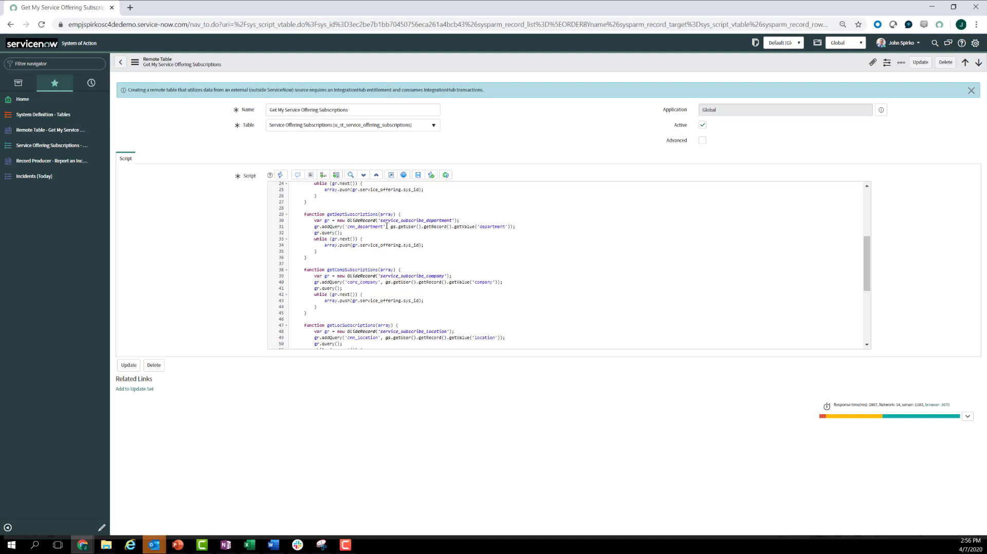
pyautogui.scroll(-3, 403, 280)
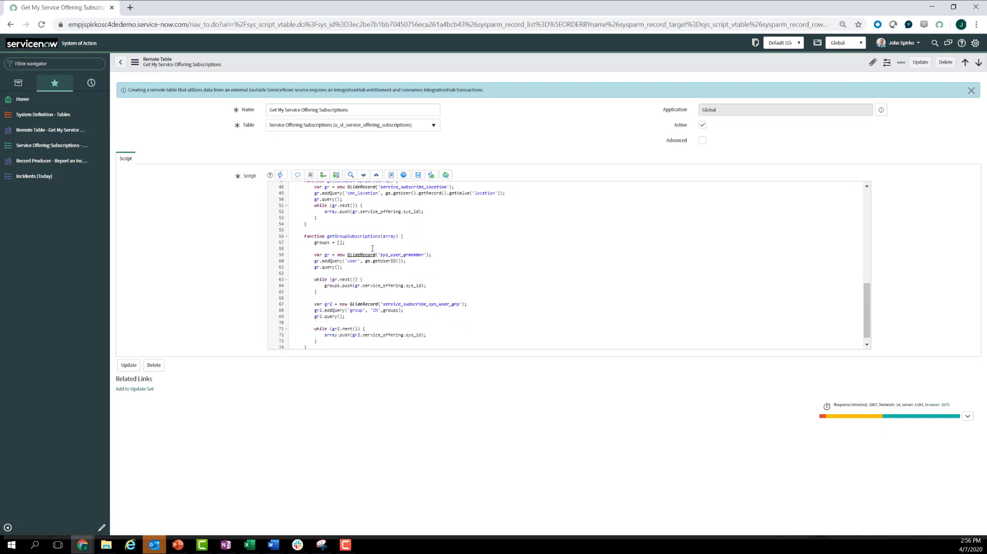
pyautogui.scroll(-1, 377, 282)
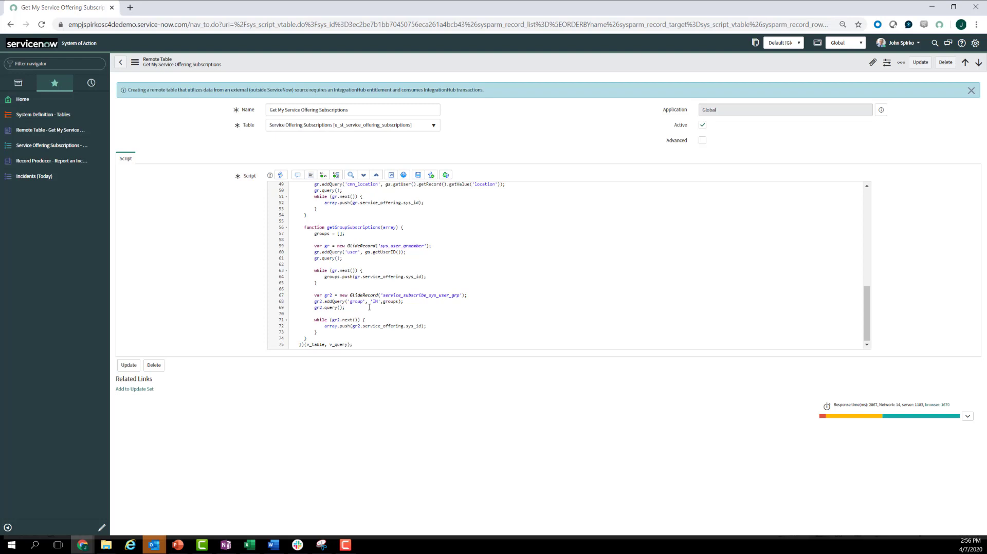
# Browse the Service Offering Subscriptions list of 32 User Direct records
pyautogui.click(36, 146)
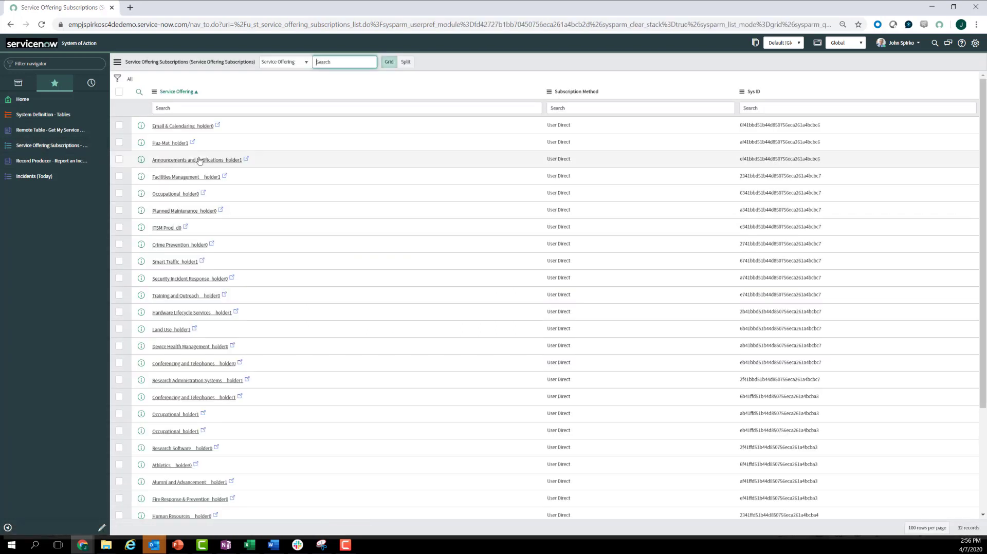
pyautogui.scroll(-3, 208, 170)
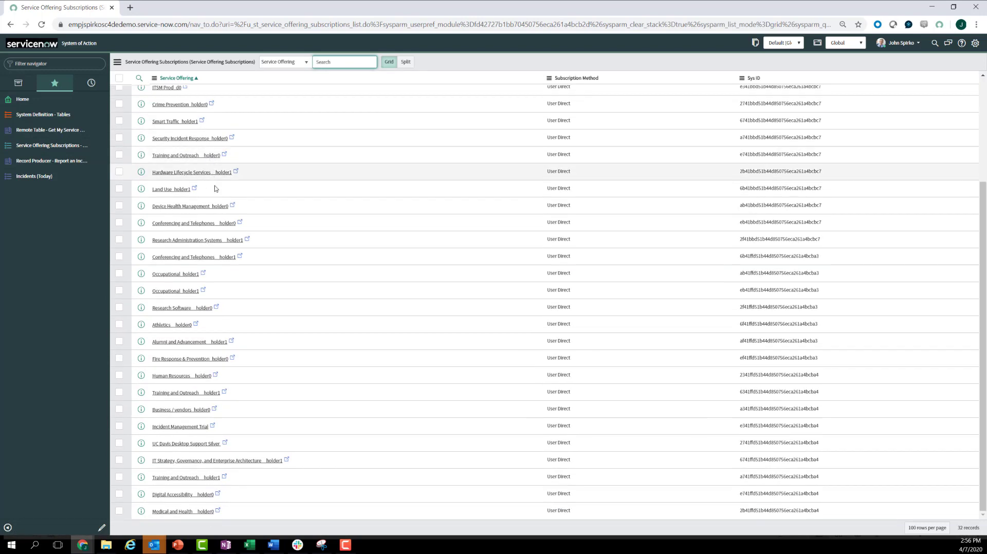
pyautogui.scroll(3, 223, 442)
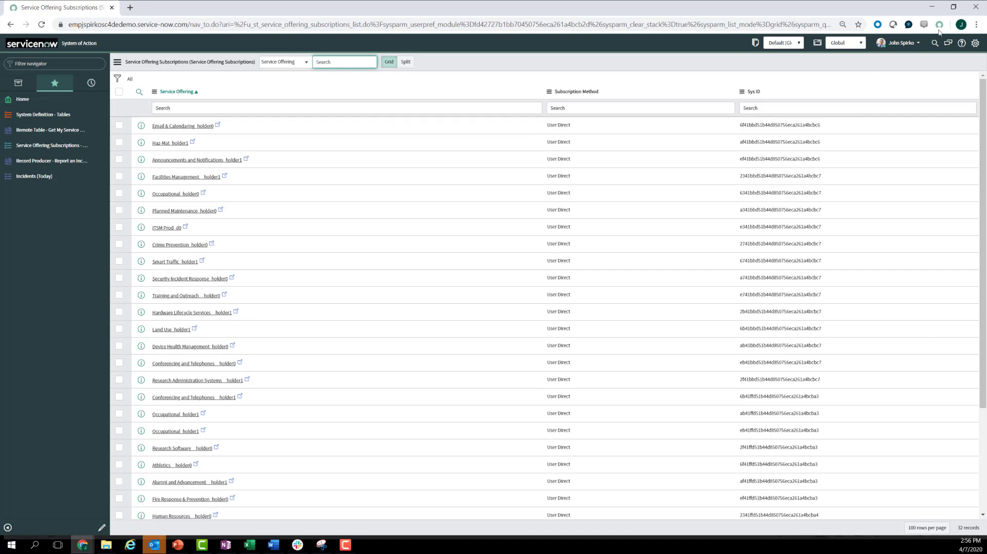
# Impersonate another user by searching for them by name in the Impersonate User dialog
pyautogui.click(919, 44)
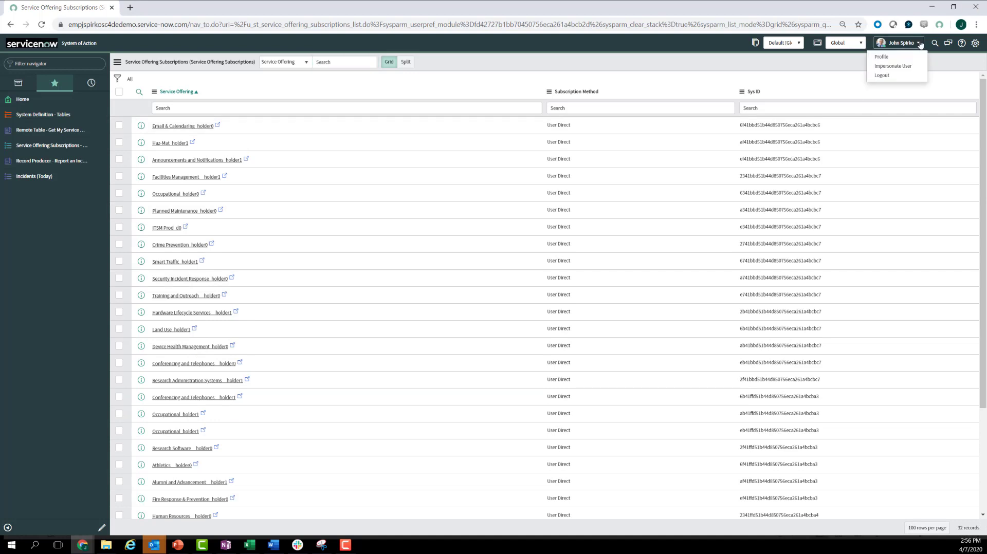
pyautogui.click(894, 66)
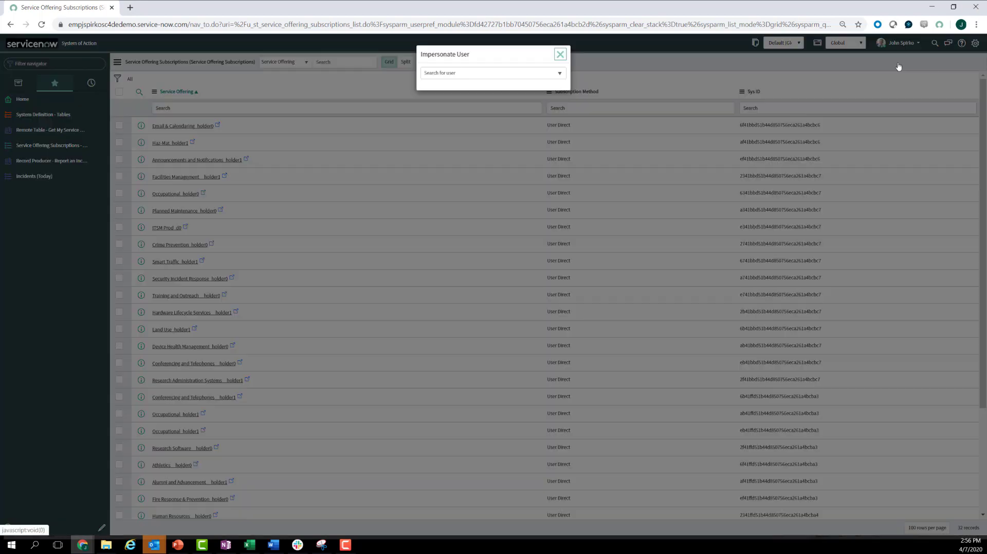
pyautogui.click(494, 73)
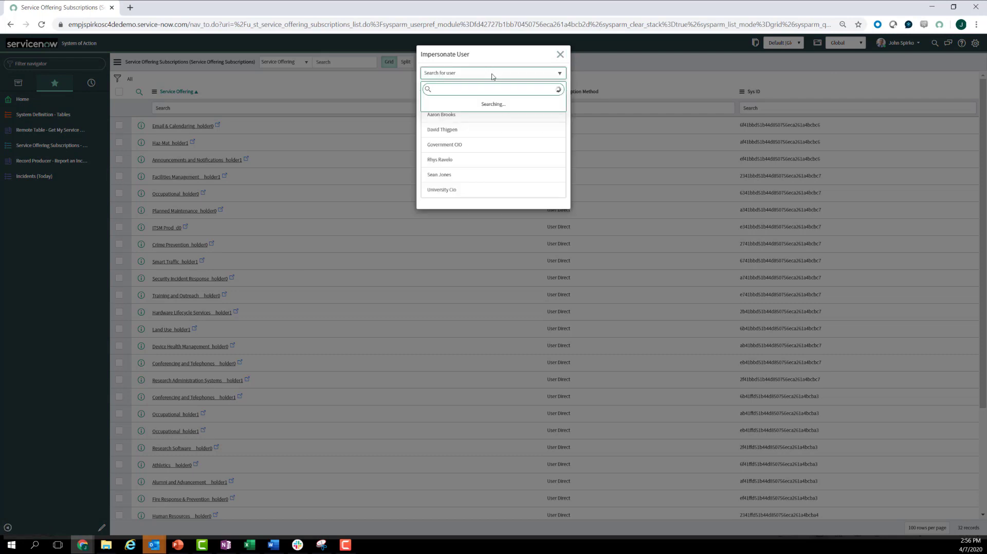
pyautogui.write('David ')
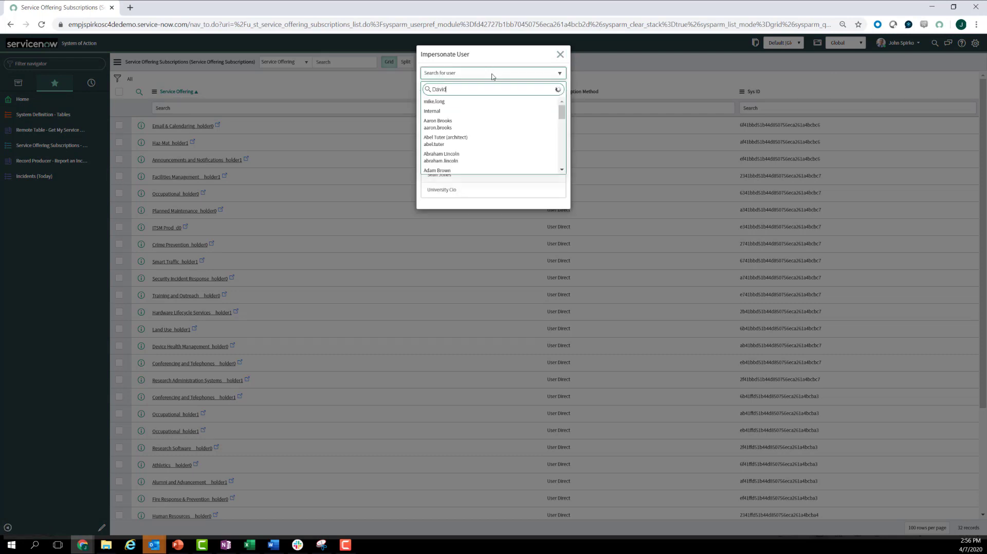
pyautogui.write('T')
pyautogui.click(449, 110)
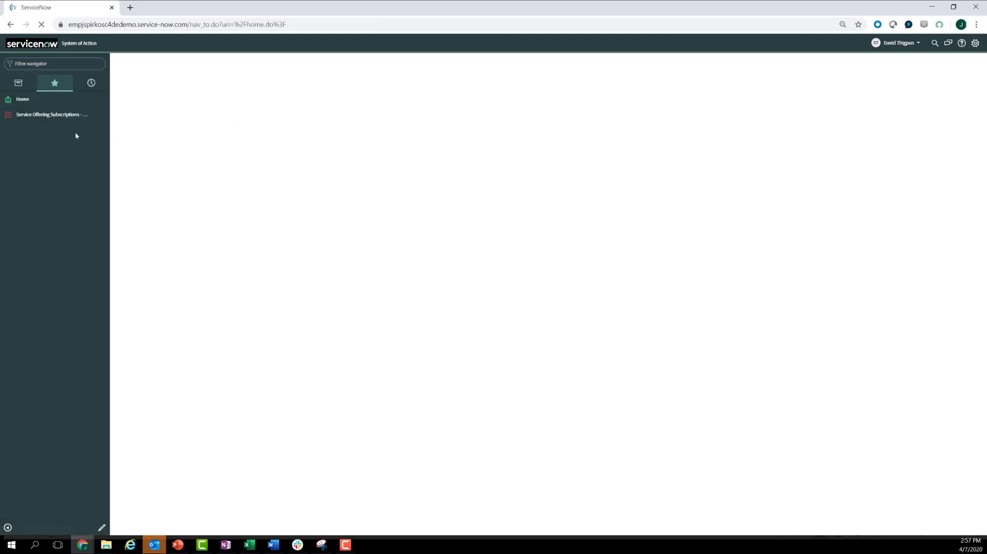
# View the Service Offering Subscriptions list as the impersonated user, now showing 17 records
pyautogui.click(32, 117)
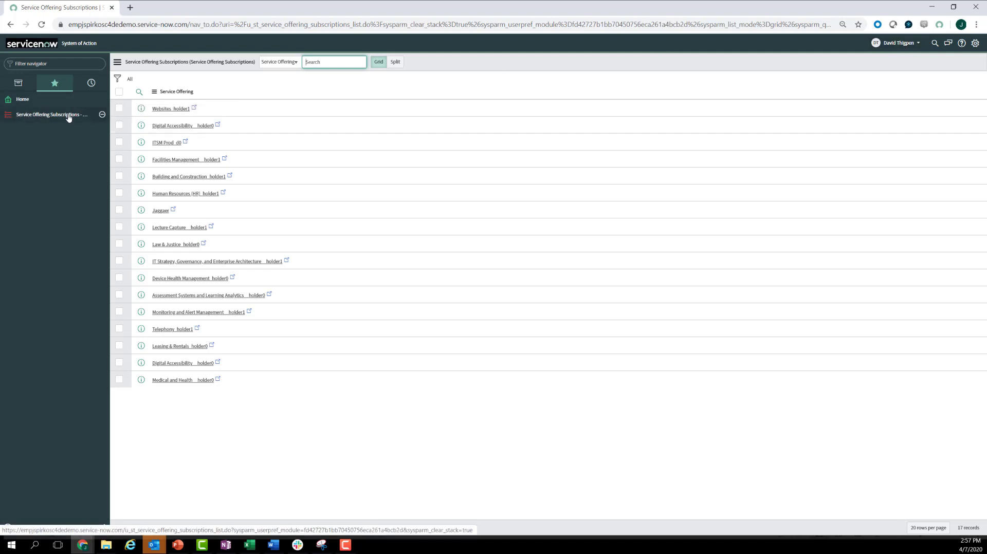
pyautogui.rightClick(95, 9)
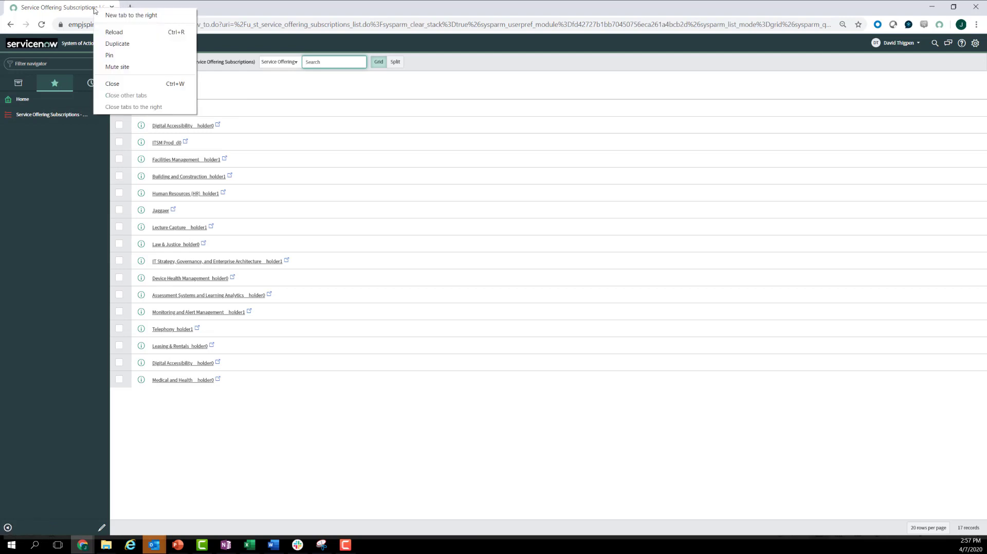
pyautogui.click(218, 7)
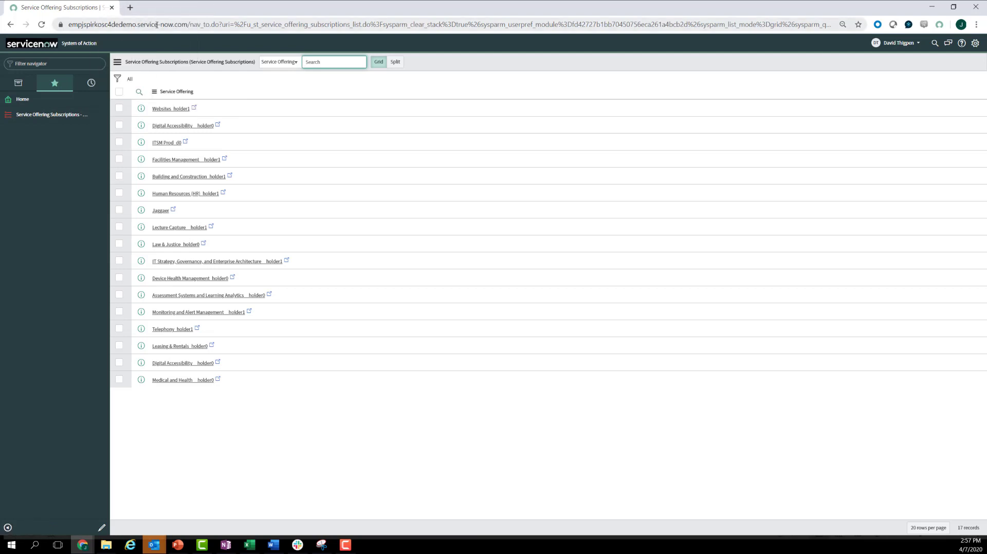
# Load the Service Portal via the 'sp' URL and open the Get Help category
pyautogui.moveTo(193, 25); pyautogui.dragTo(837, 25)
pyautogui.write('sp')
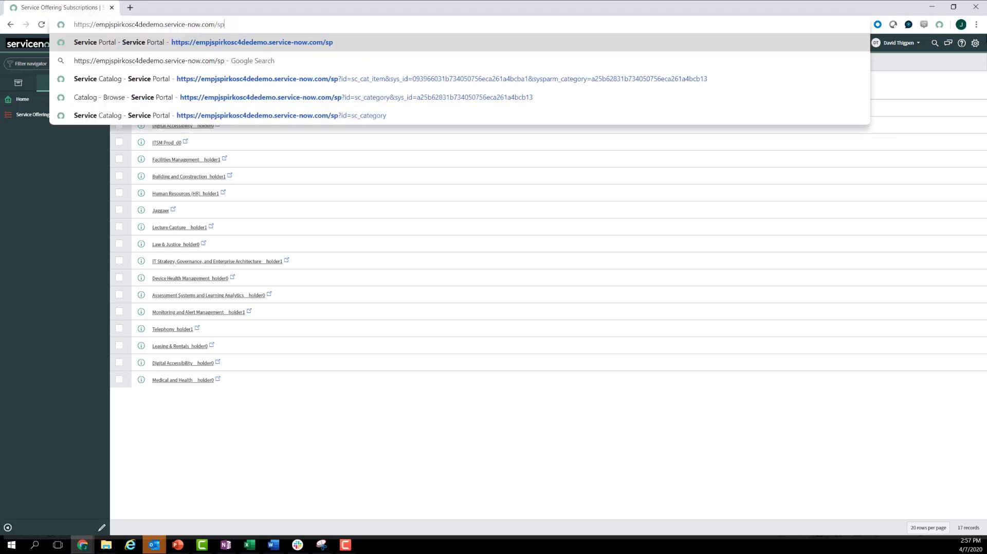
pyautogui.press('Return')
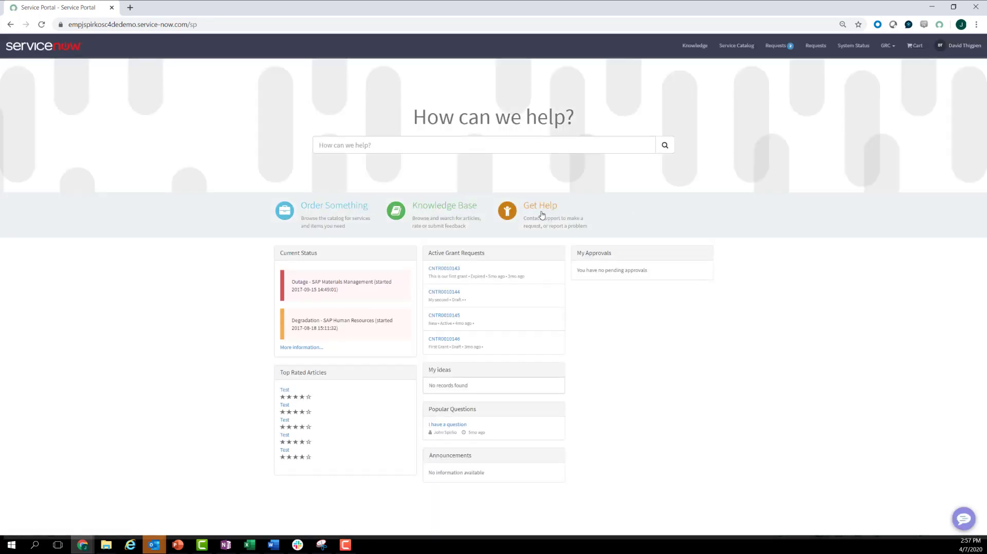
pyautogui.click(538, 210)
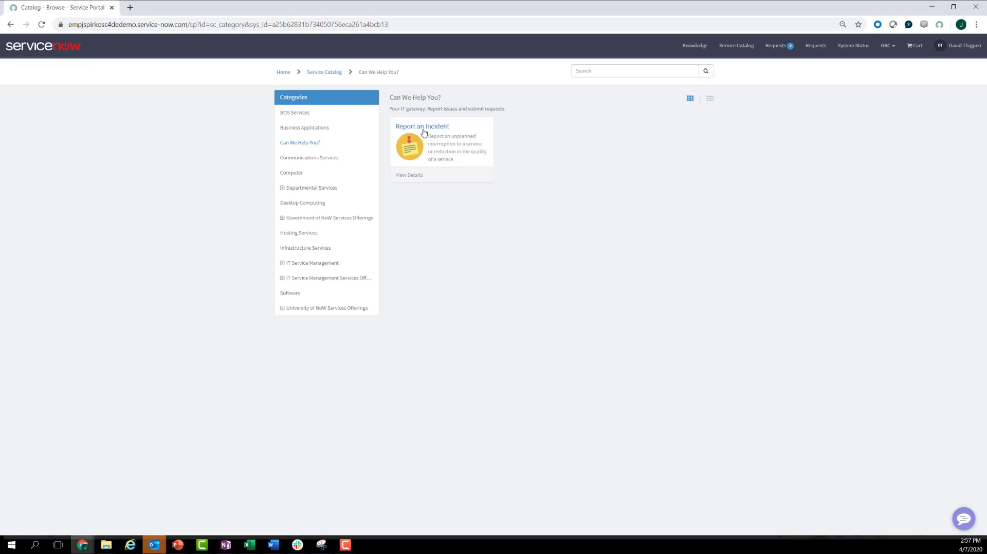
# Submit a Report an Incident for Academic Technology and Support__holder1 with issue text 'erye5'
pyautogui.click(425, 130)
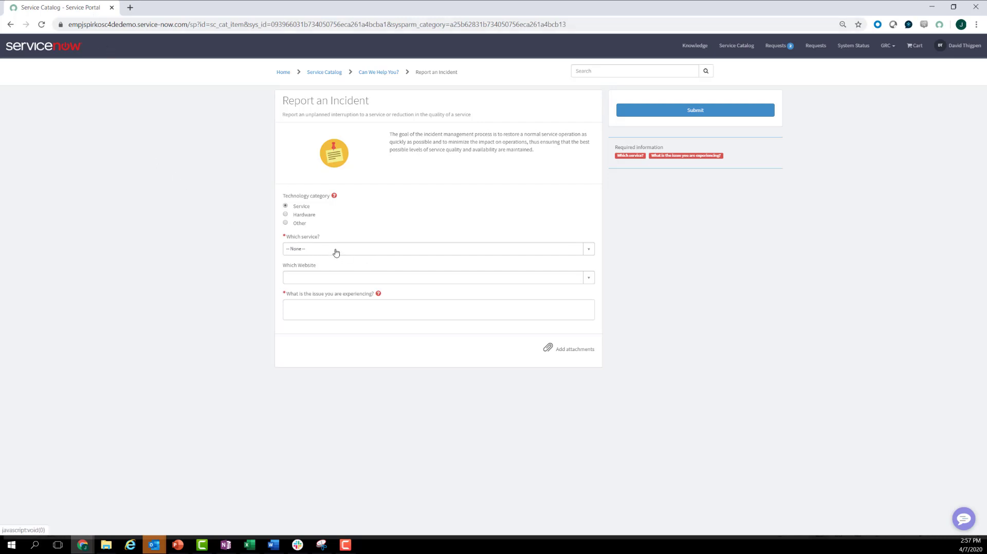
pyautogui.click(590, 249)
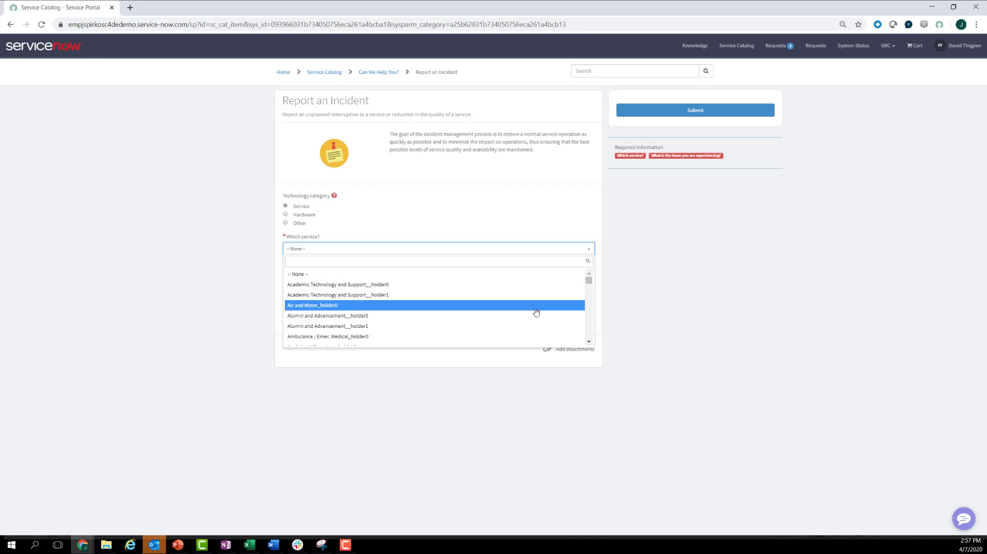
pyautogui.scroll(-6, 474, 315)
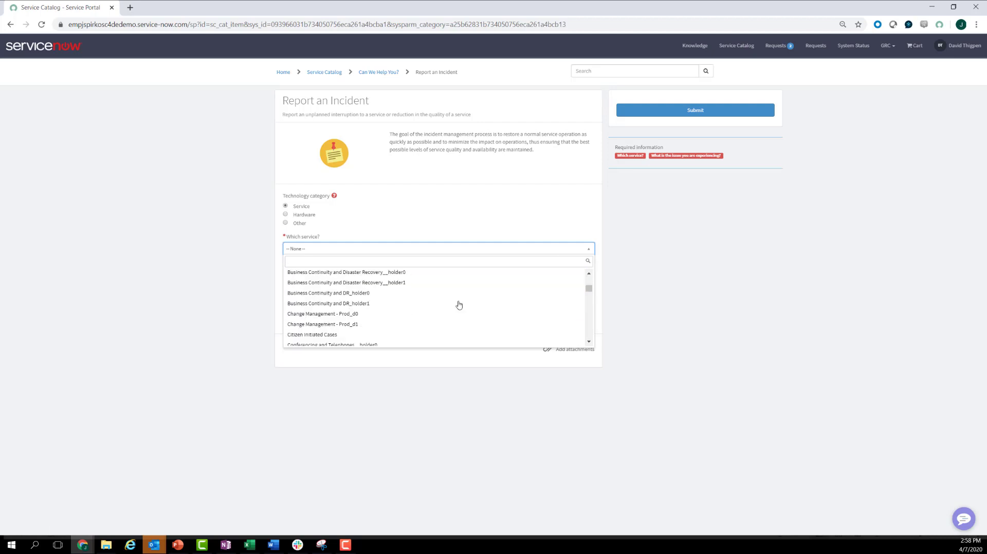
pyautogui.scroll(6, 459, 305)
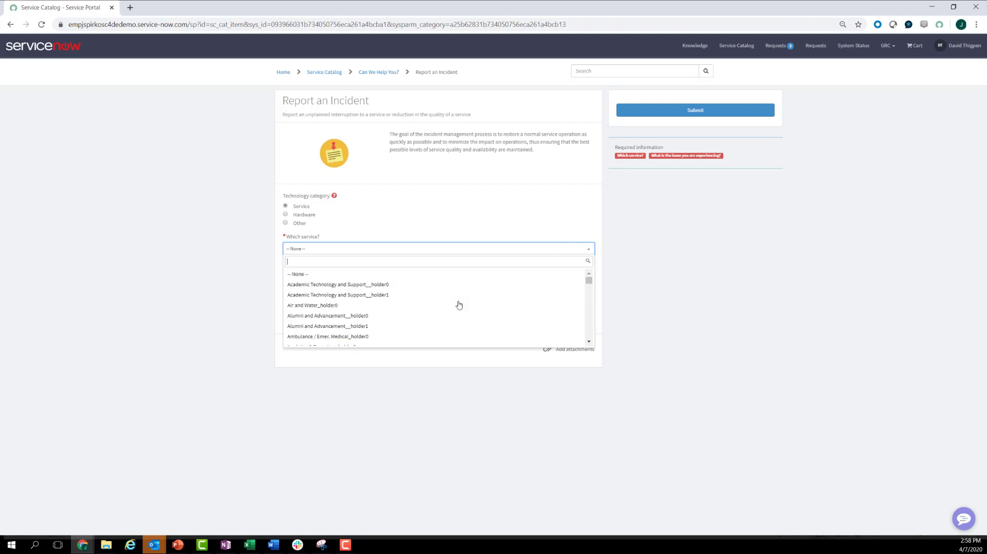
pyautogui.click(307, 295)
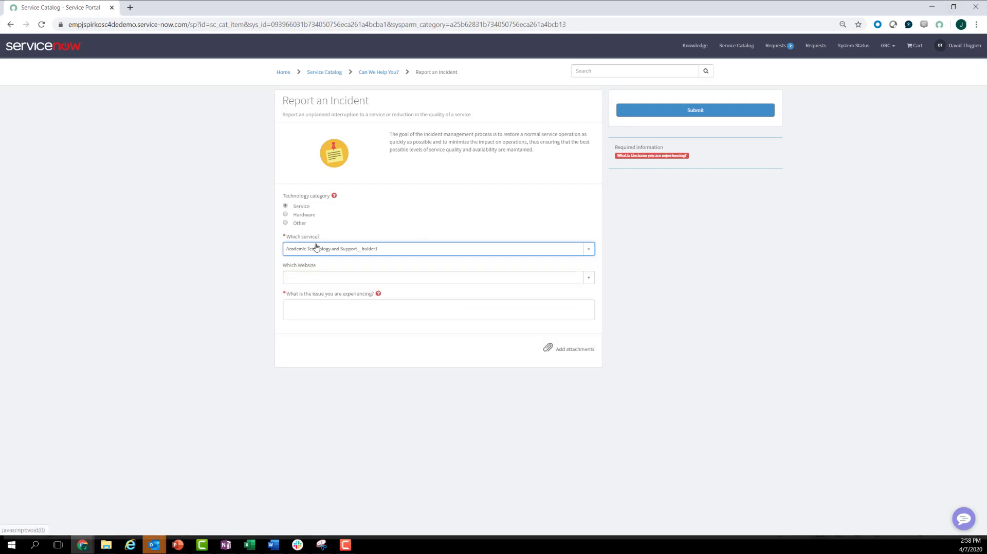
pyautogui.click(316, 310)
pyautogui.write('erye5')
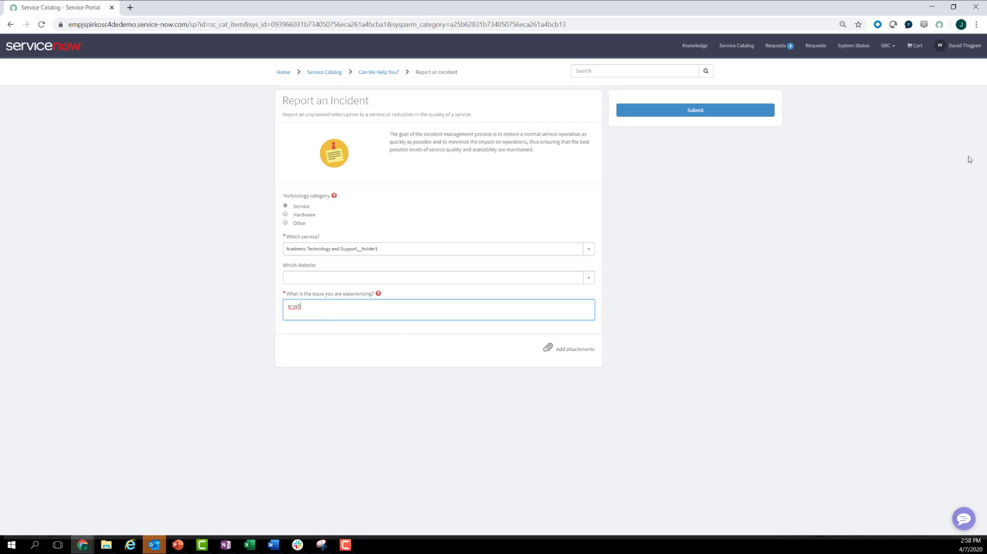
pyautogui.click(692, 113)
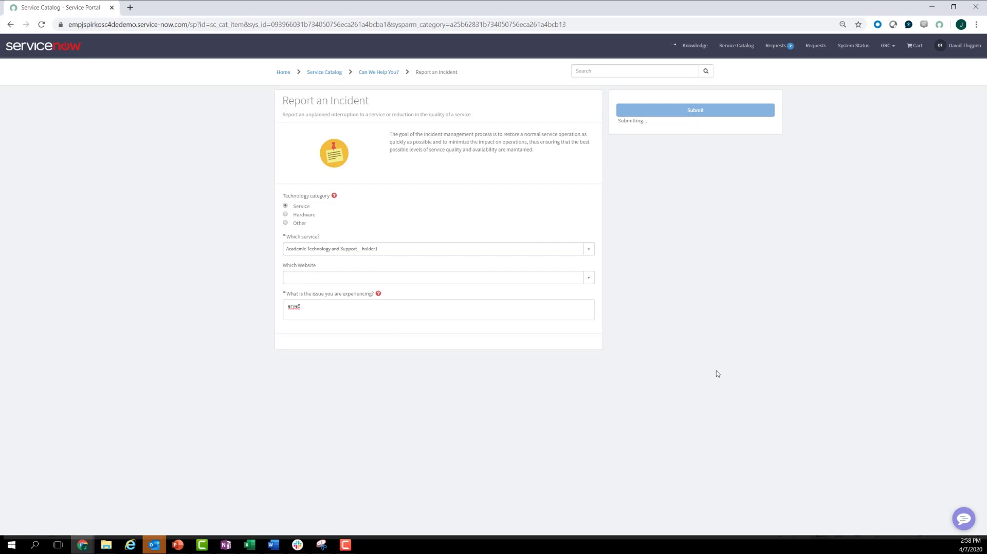